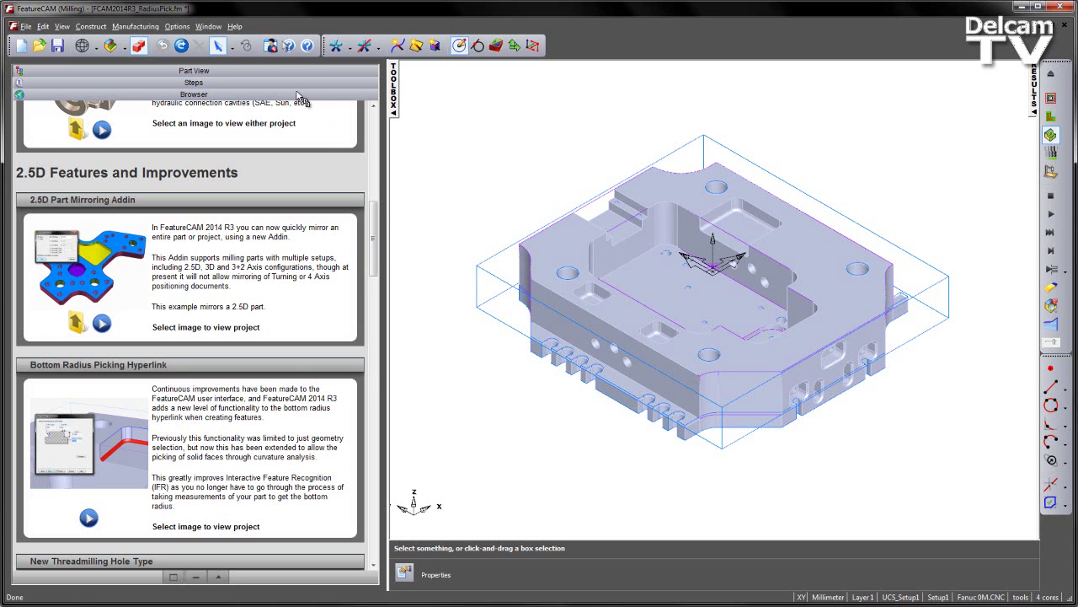
- Show the Part View tree, simulate cutting the existing Setup1 features, then erase the simulation
click(282, 71)
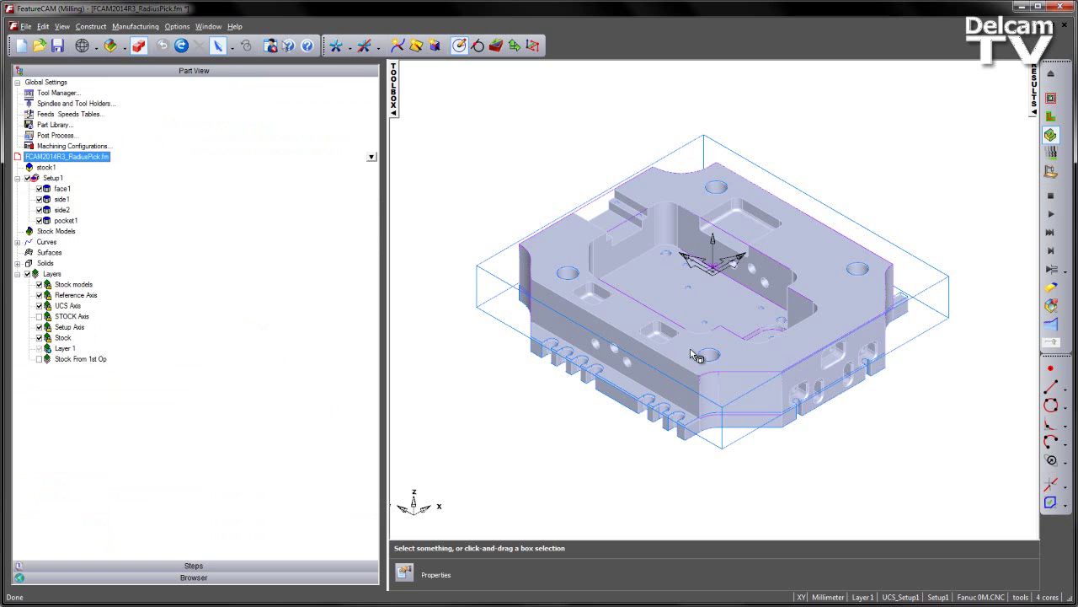
middle_drag(680, 346, 687, 357)
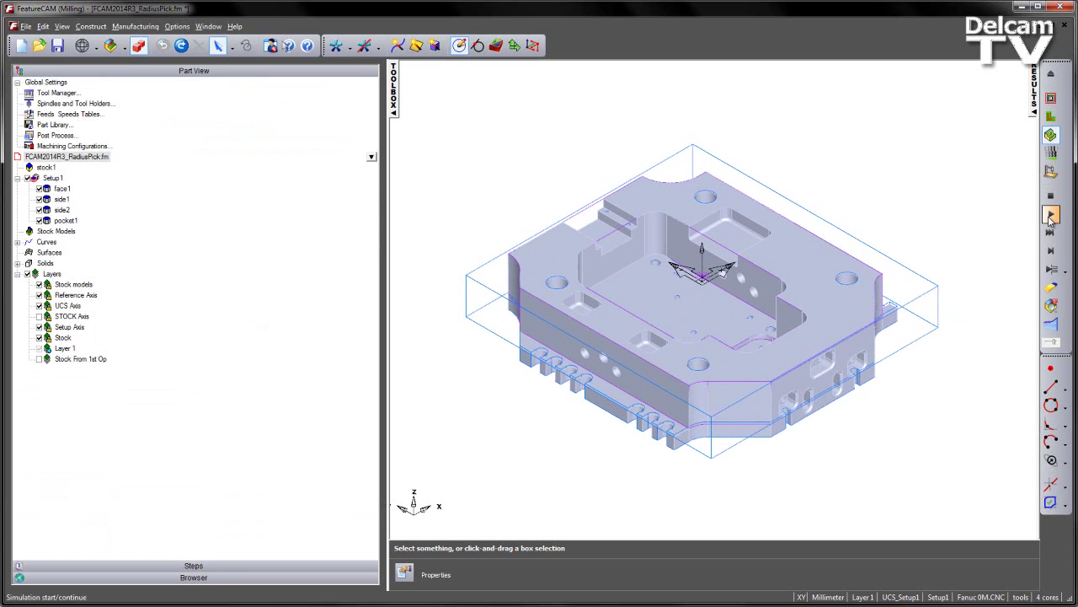
click(1051, 216)
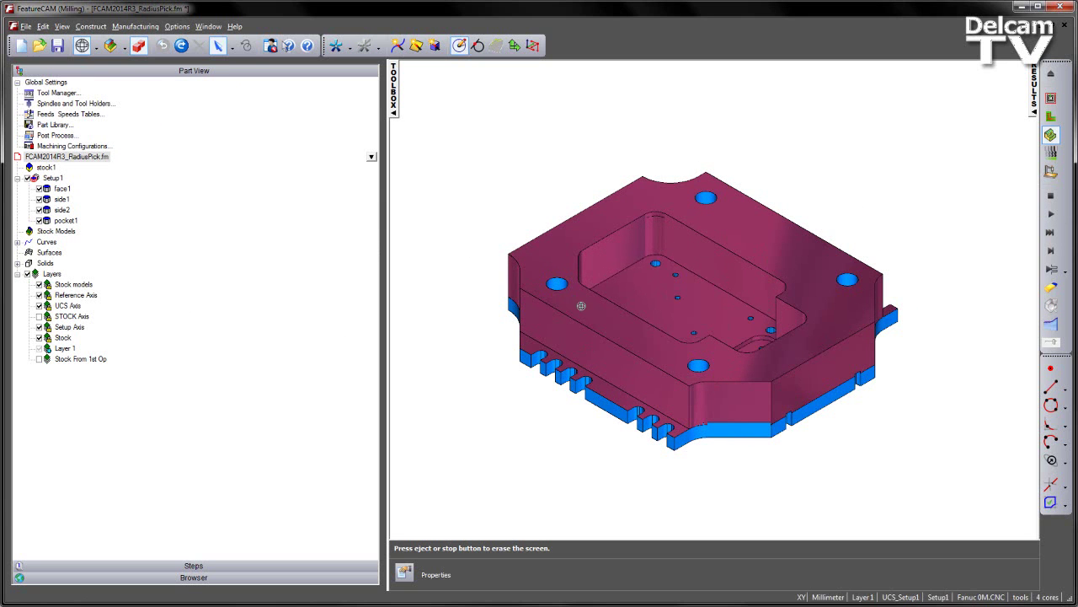
scroll(605, 246, up, 3)
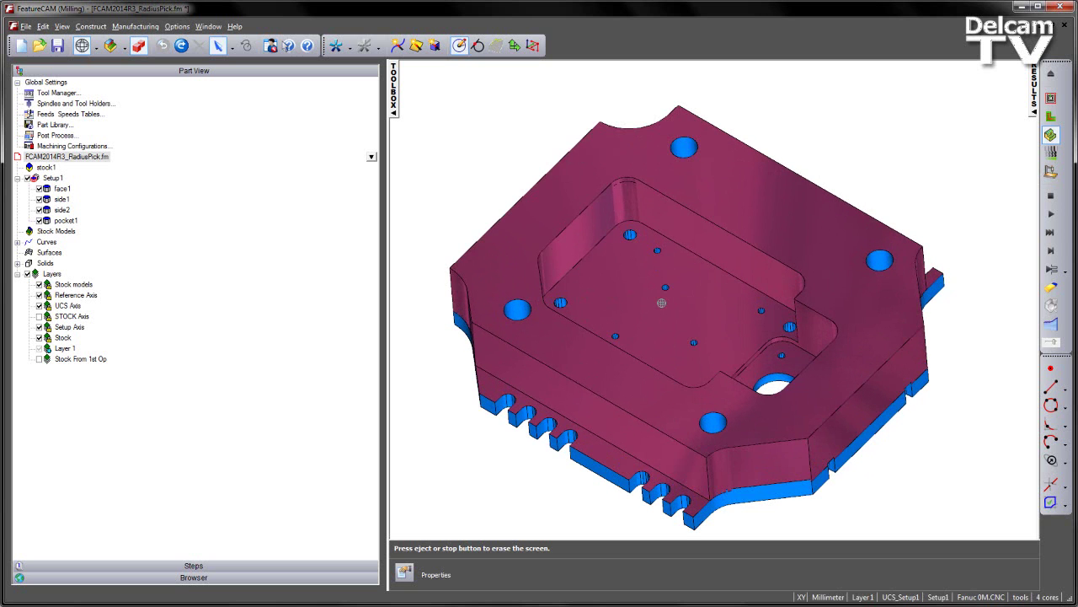
click(1051, 195)
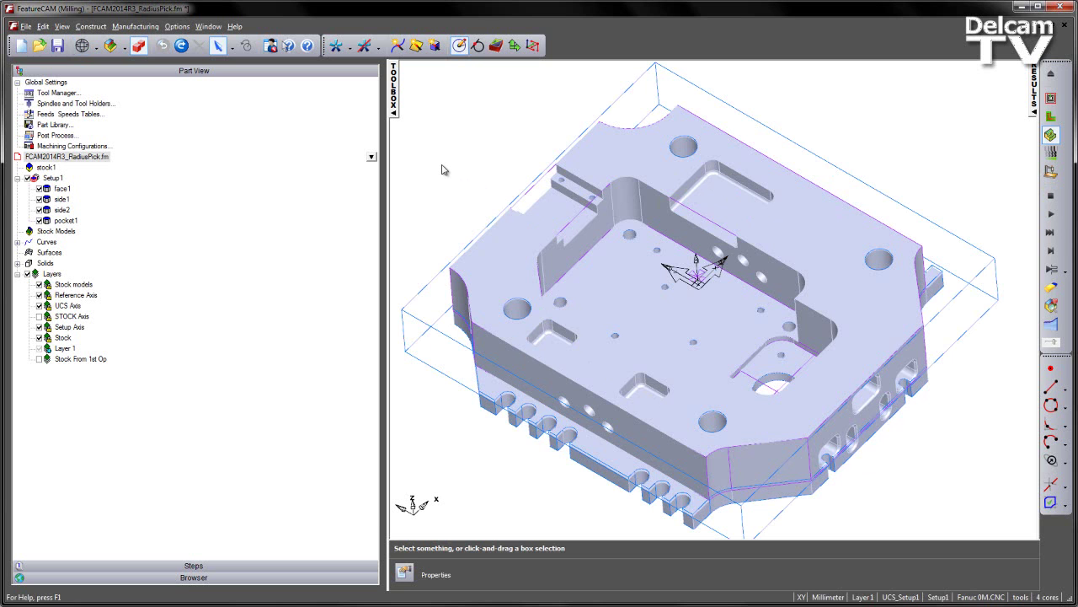
- Zoom in and select the wall faces of the small rounded slot near the top edge
scroll(631, 170, up, 6)
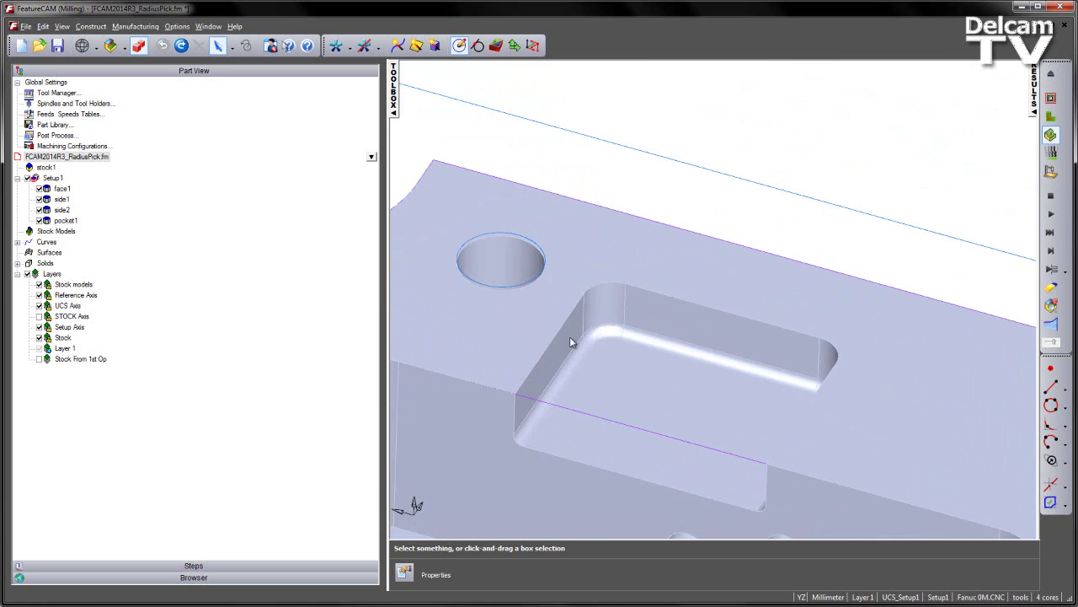
click(569, 341)
middle_drag(655, 329, 660, 289)
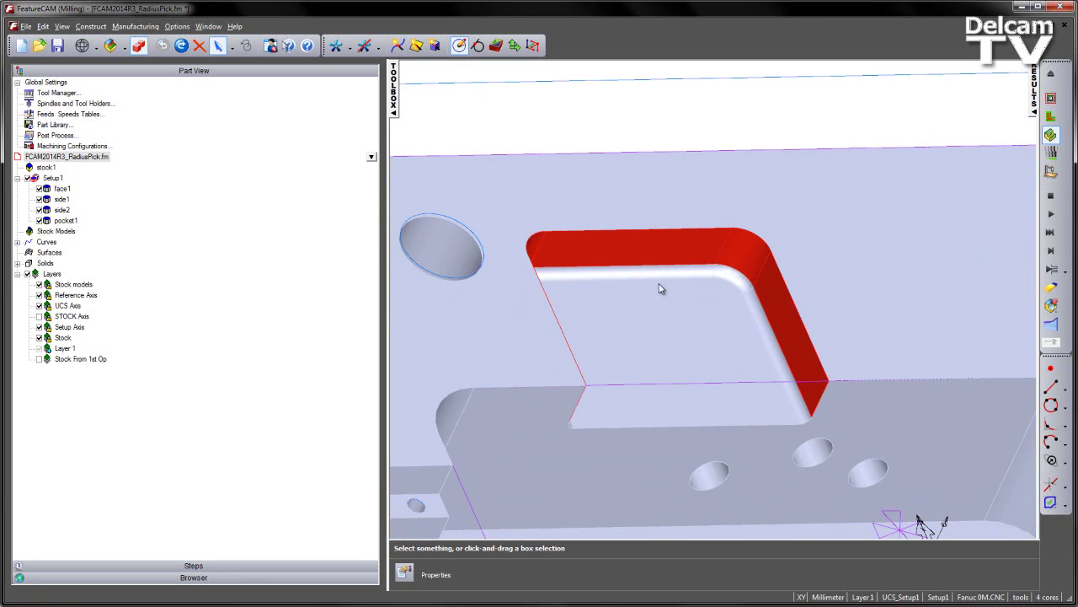
- Start a new Side feature extracted from the five selected wall surfaces, keeping the normal machining side
click(504, 50)
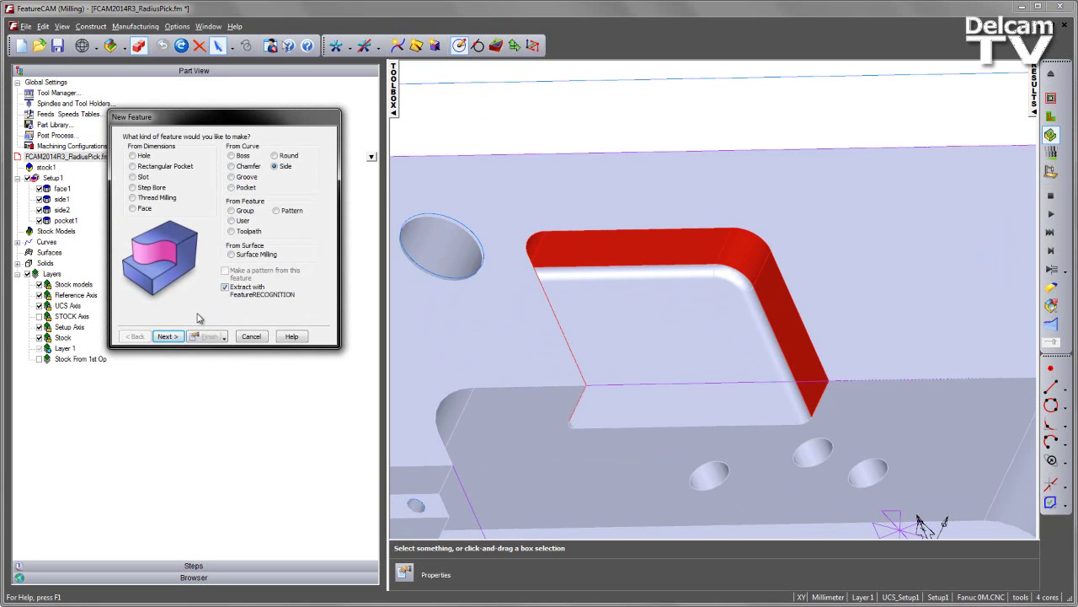
click(168, 336)
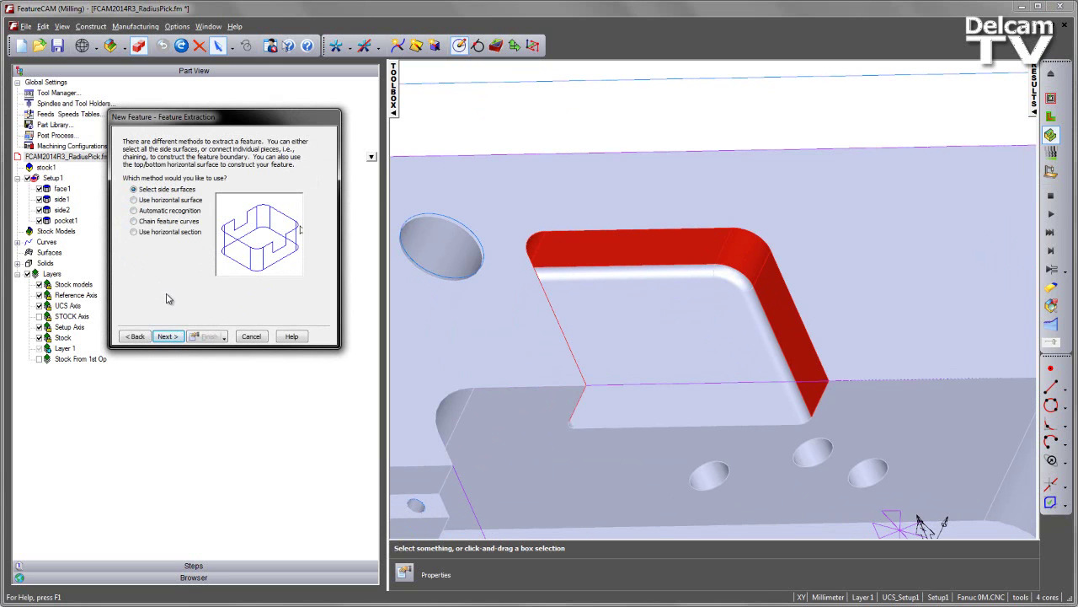
click(167, 336)
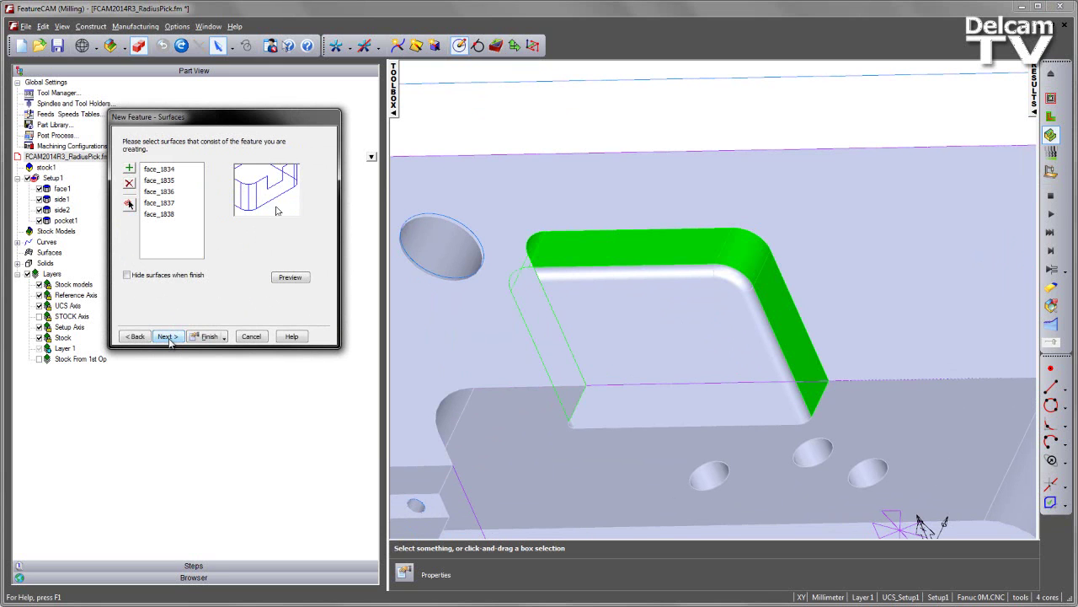
click(167, 336)
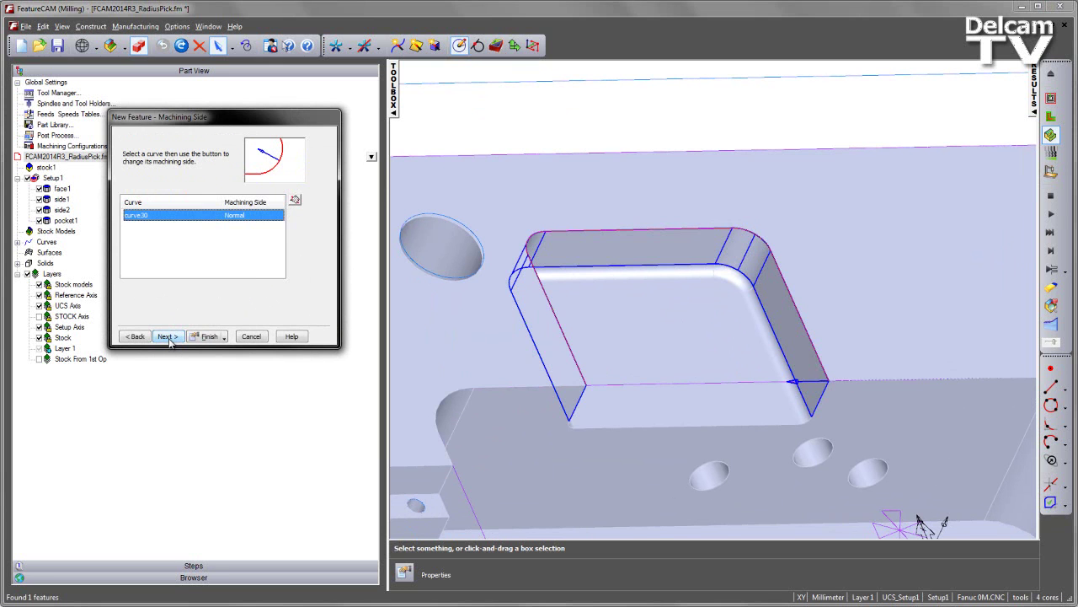
click(167, 336)
- Set the side's bottom on the slot floor at -30, giving a 30.000 depth
click(145, 233)
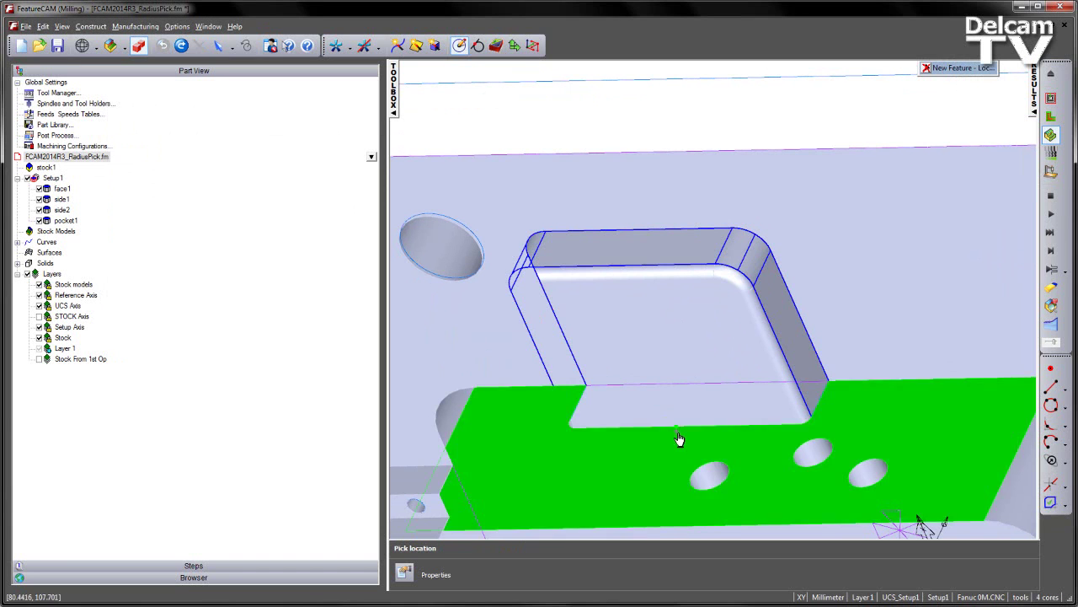
click(644, 408)
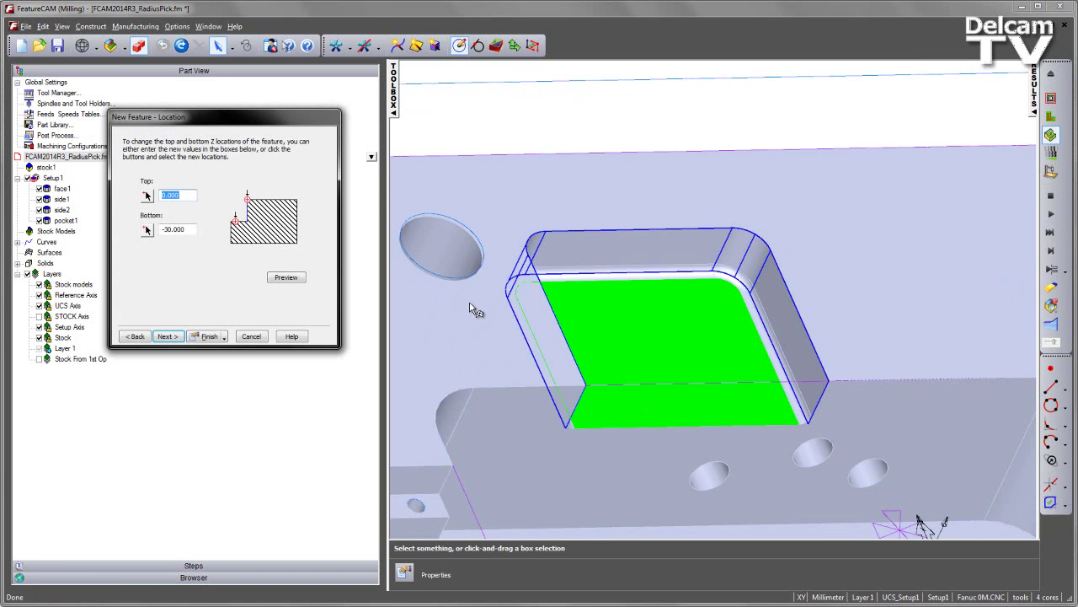
middle_drag(613, 300, 663, 308)
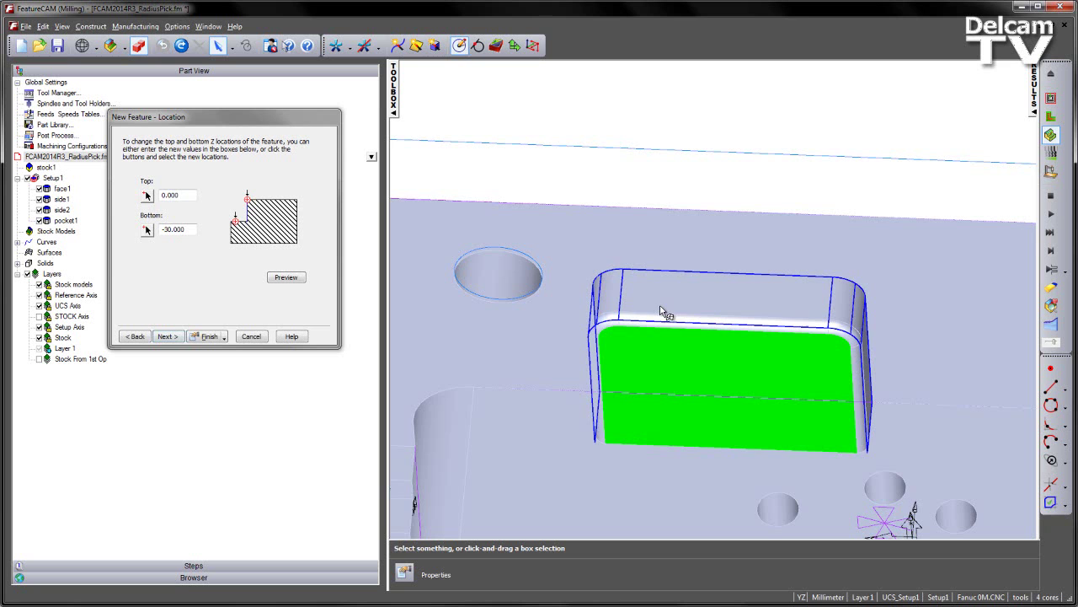
middle_drag(713, 370, 855, 390)
scroll(855, 391, up, 2)
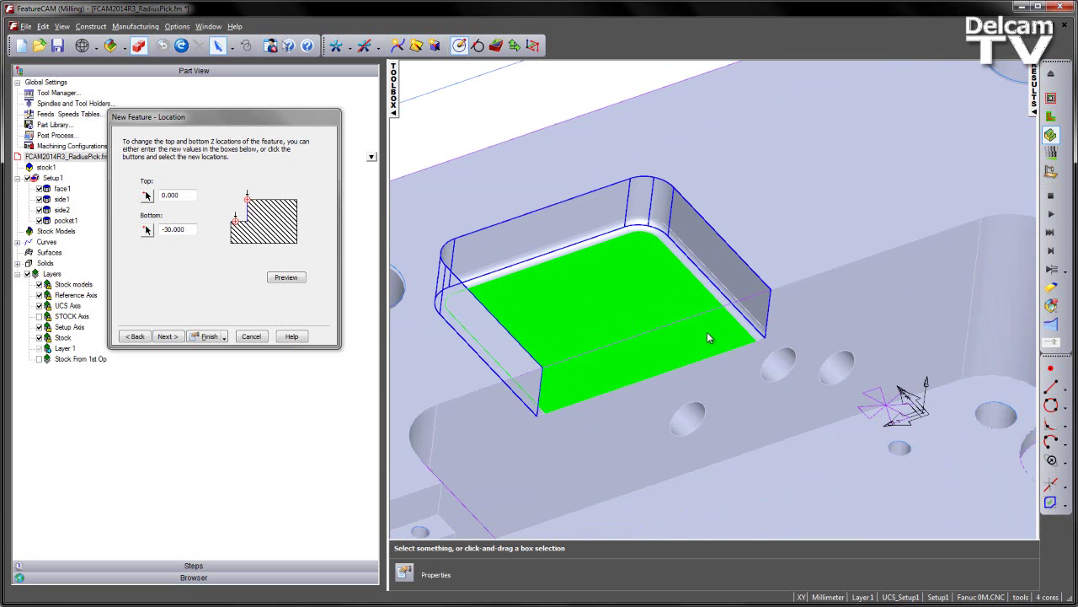
scroll(761, 328, up, 3)
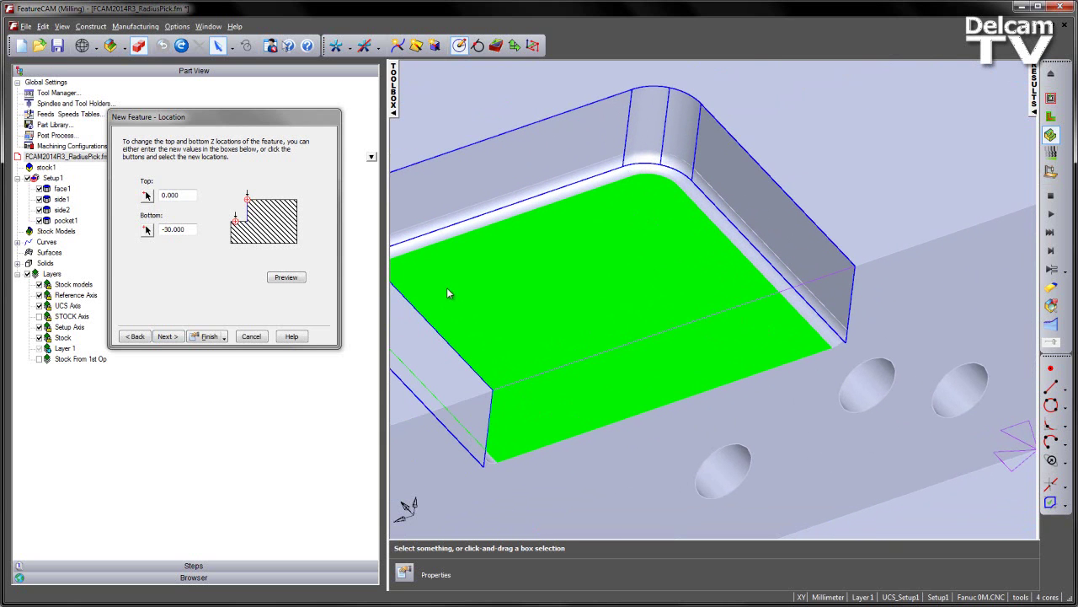
click(167, 337)
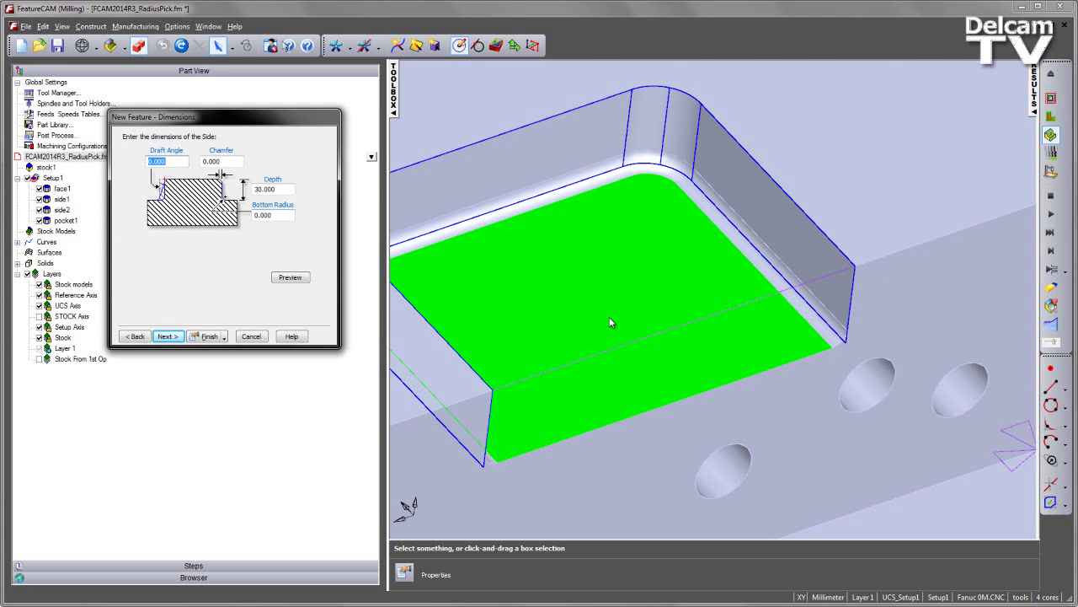
- Check curvature on the slot's floor fillet face, which reads a 5.000 radius
click(1052, 461)
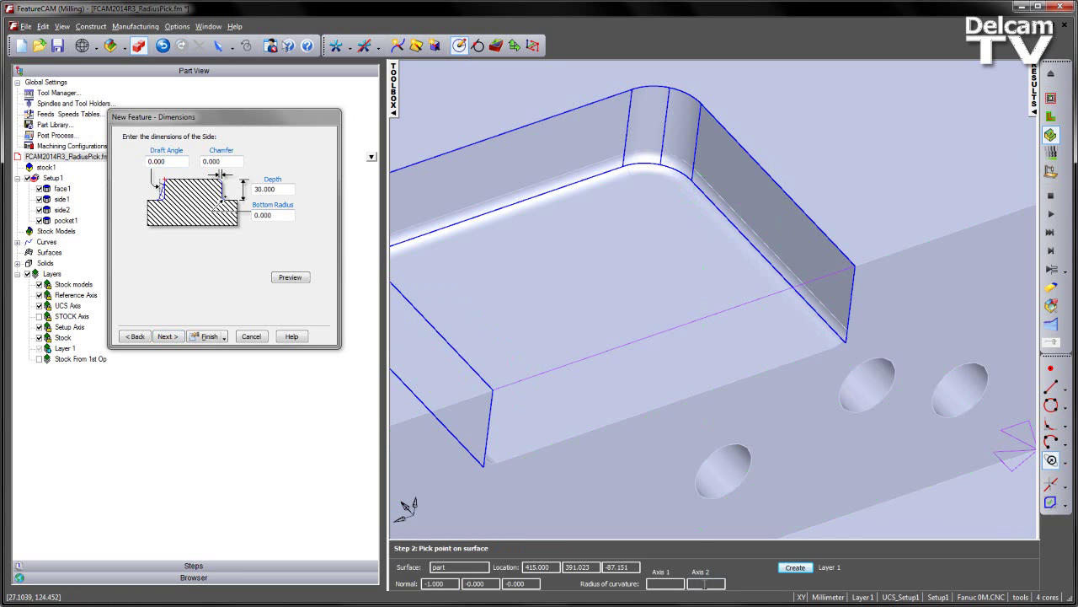
click(735, 226)
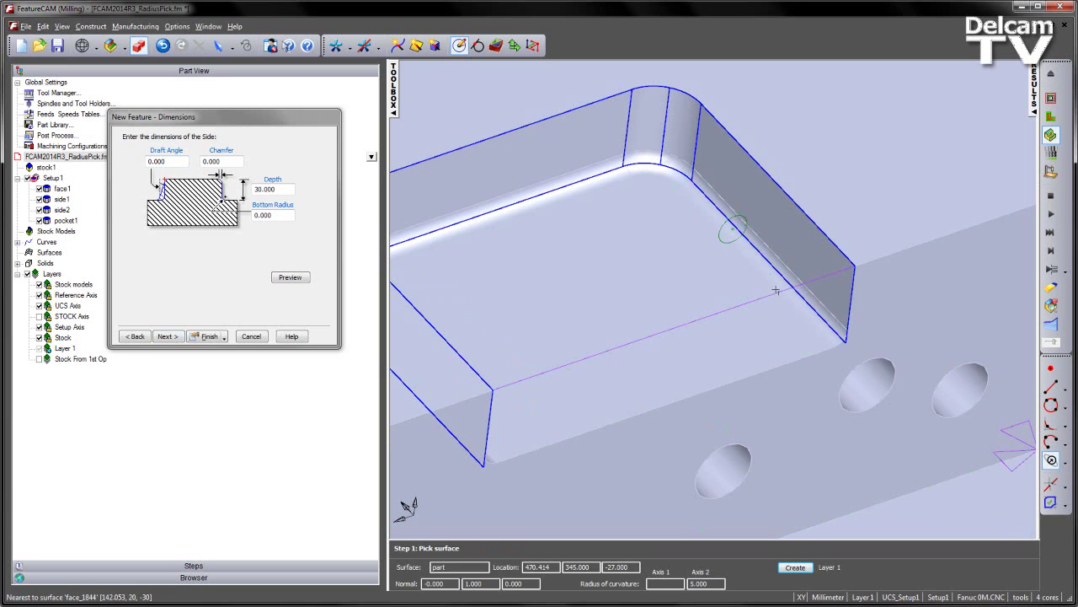
- Draw a three-point circle through points on the slot's fillet
click(1051, 404)
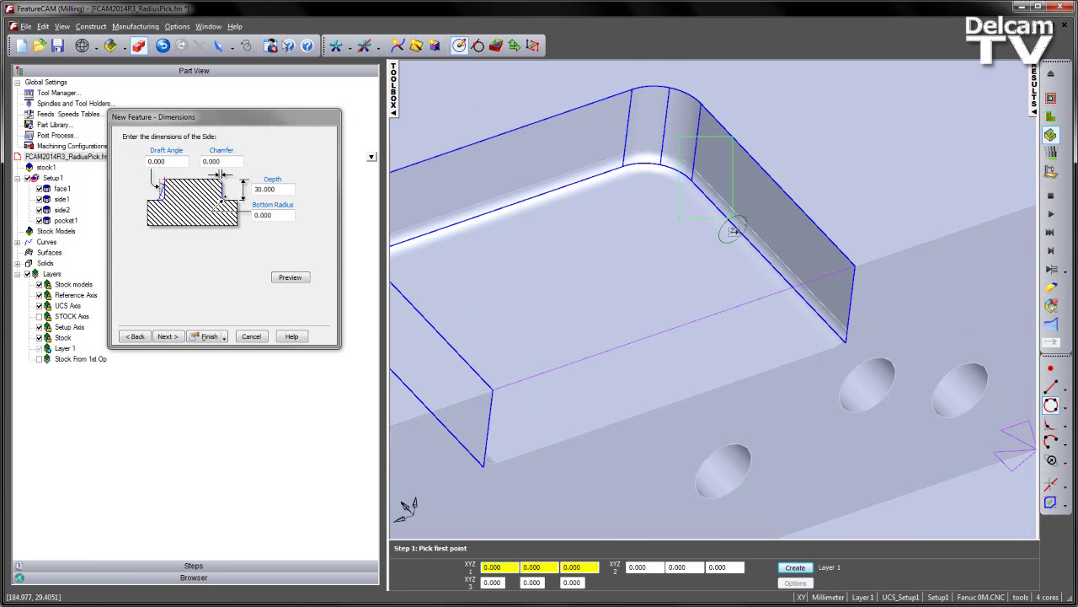
scroll(690, 160, up, 5)
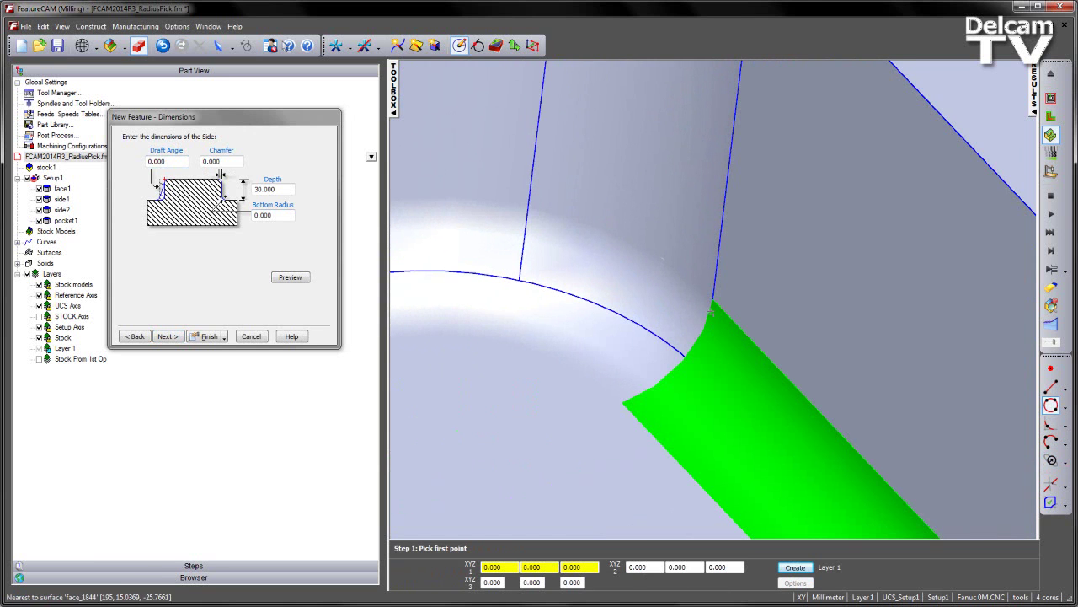
click(709, 318)
click(688, 359)
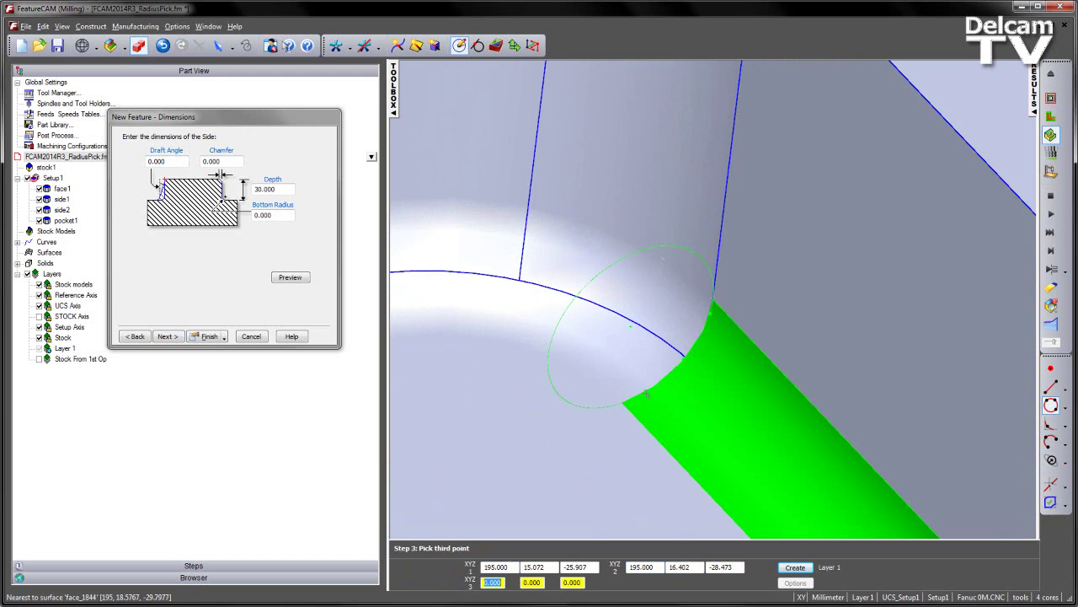
click(636, 398)
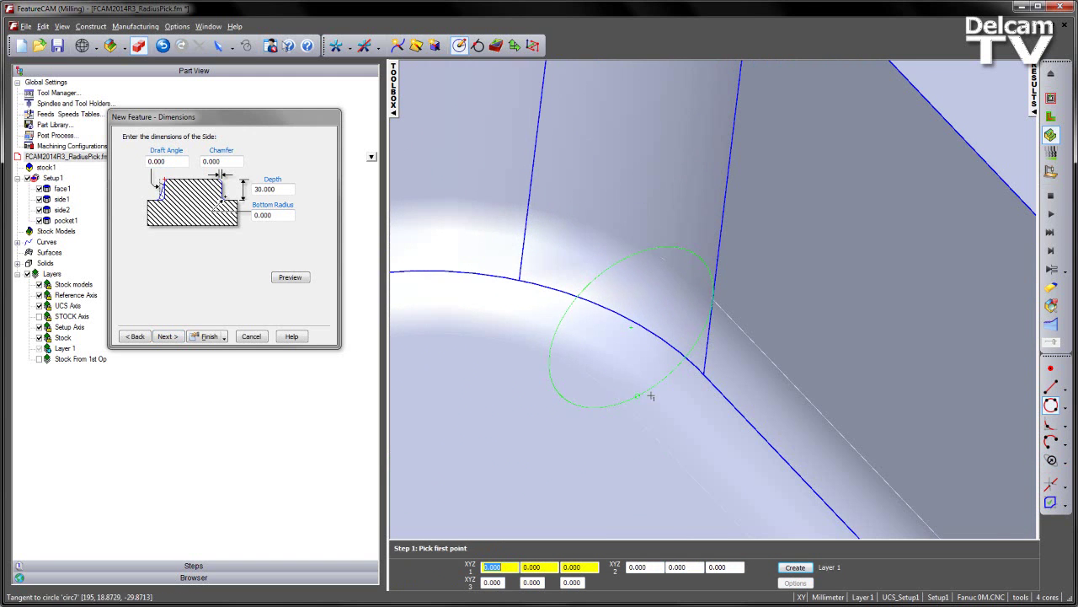
scroll(686, 404, down, 5)
middle_drag(696, 337, 686, 306)
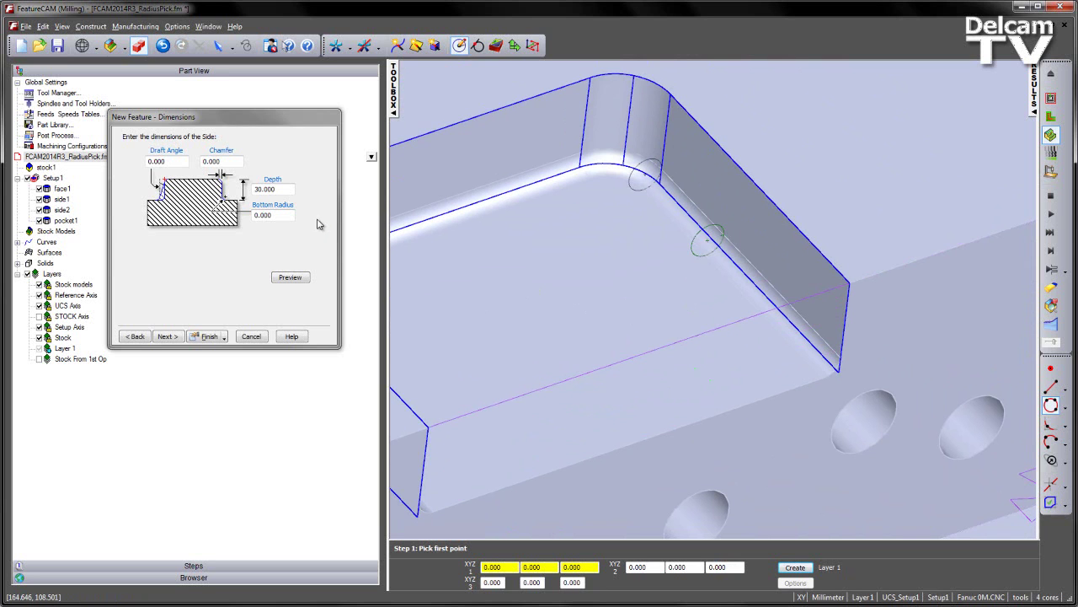
- Take the 5.000 bottom radius from the wall's fillet and finish the side3 feature
click(274, 205)
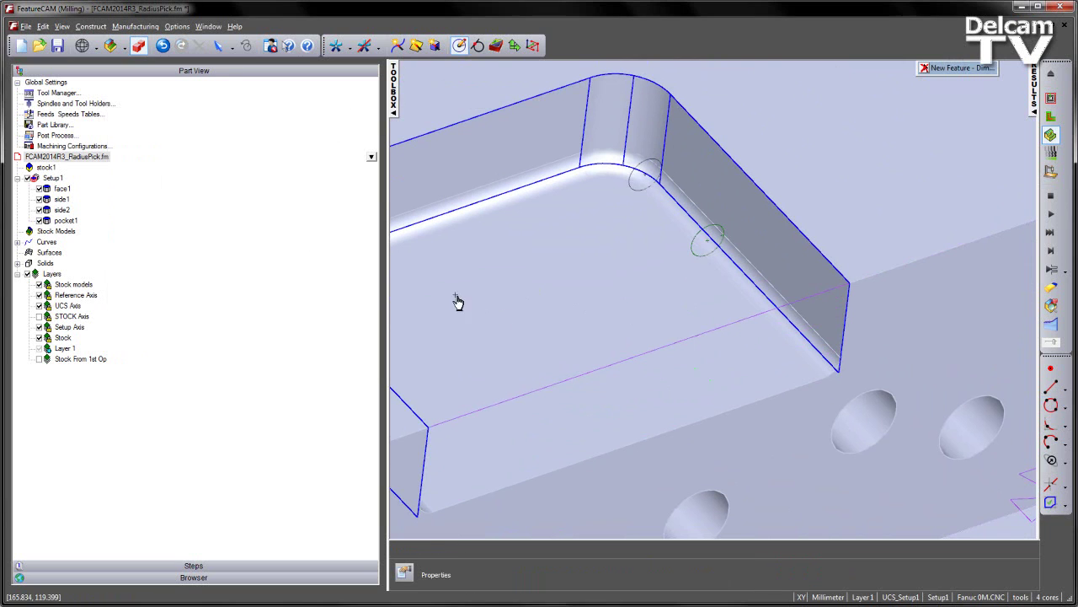
click(809, 335)
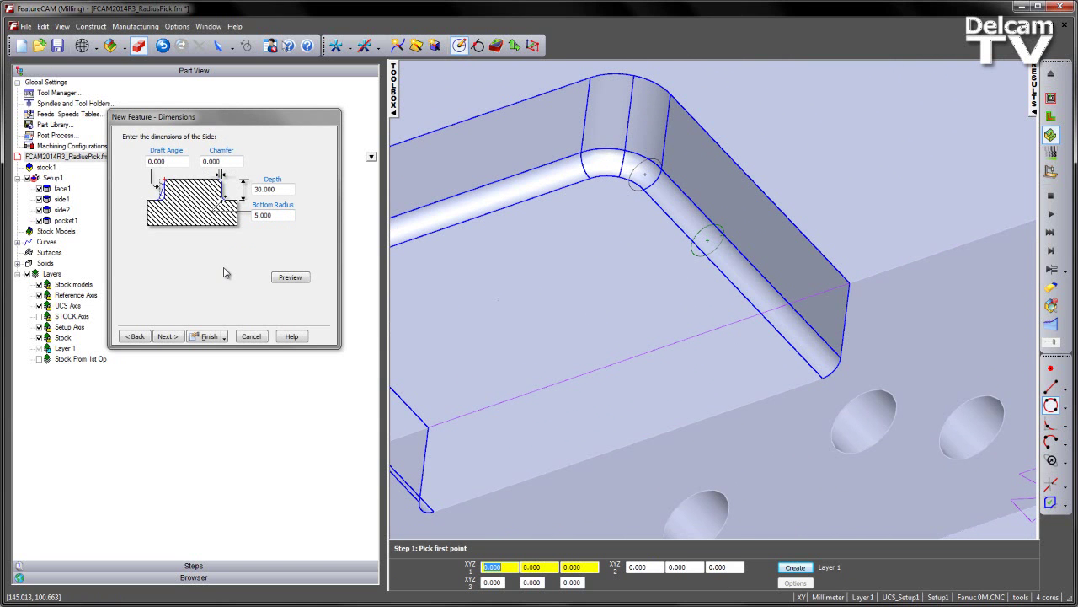
click(208, 337)
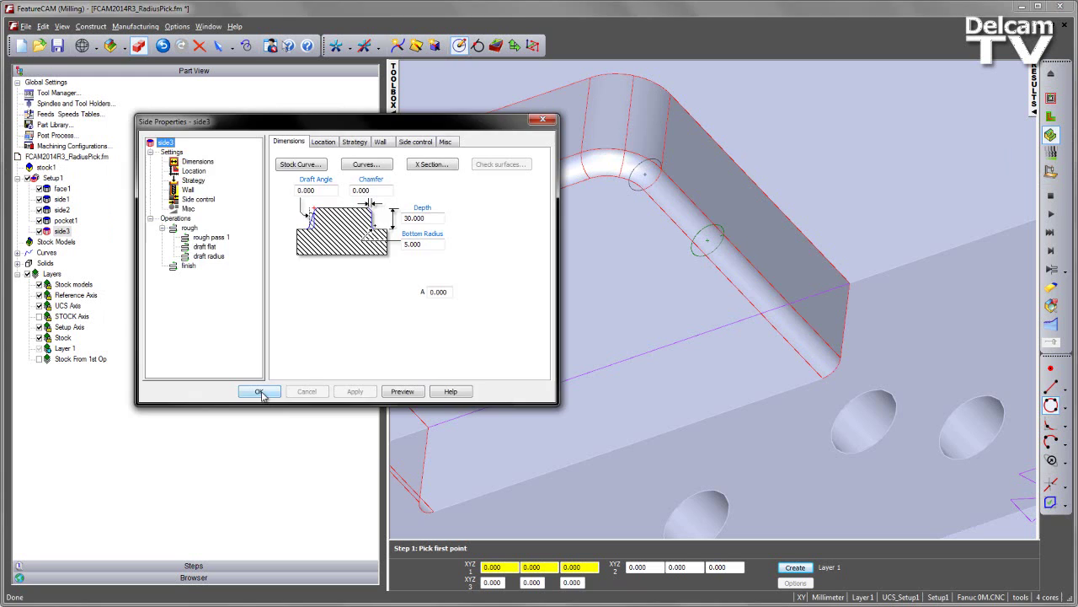
- Accept side3's properties and run the machining simulation to inspect the slot cut
click(260, 394)
scroll(695, 324, down, 5)
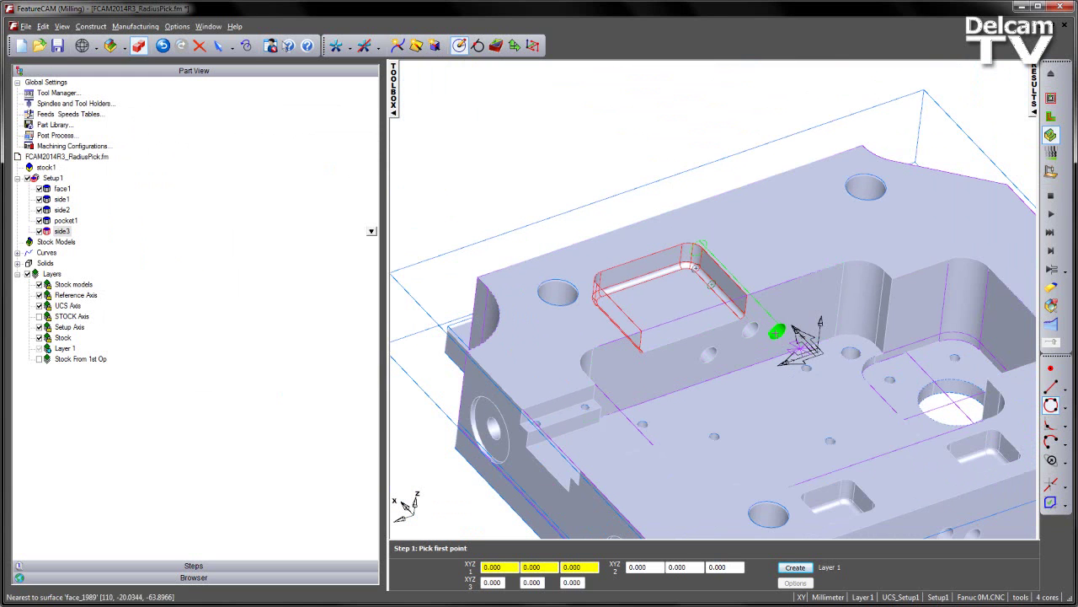
click(1051, 214)
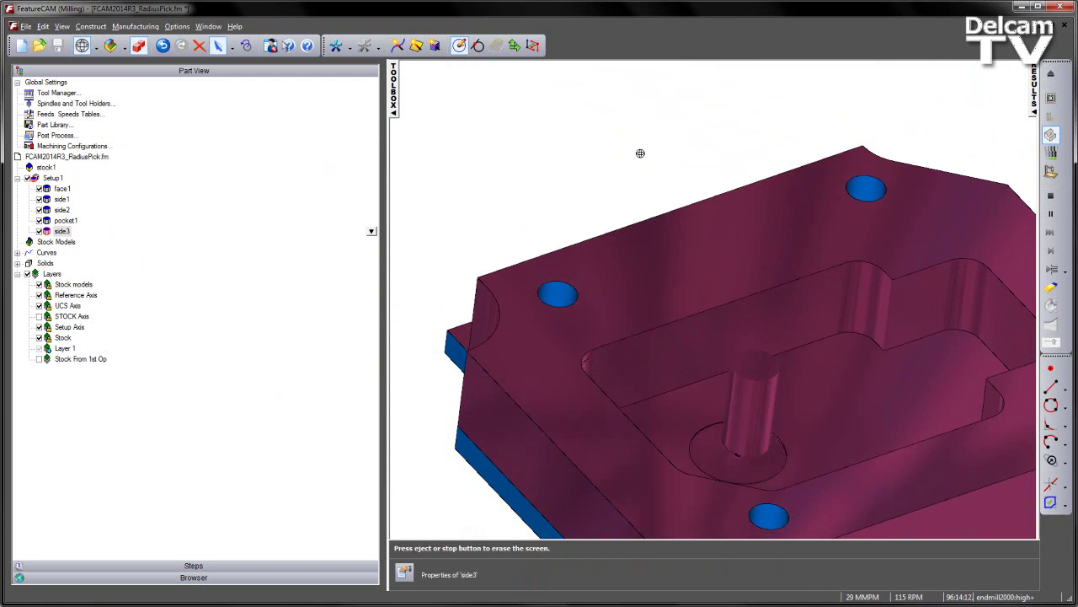
middle_drag(640, 152, 606, 325)
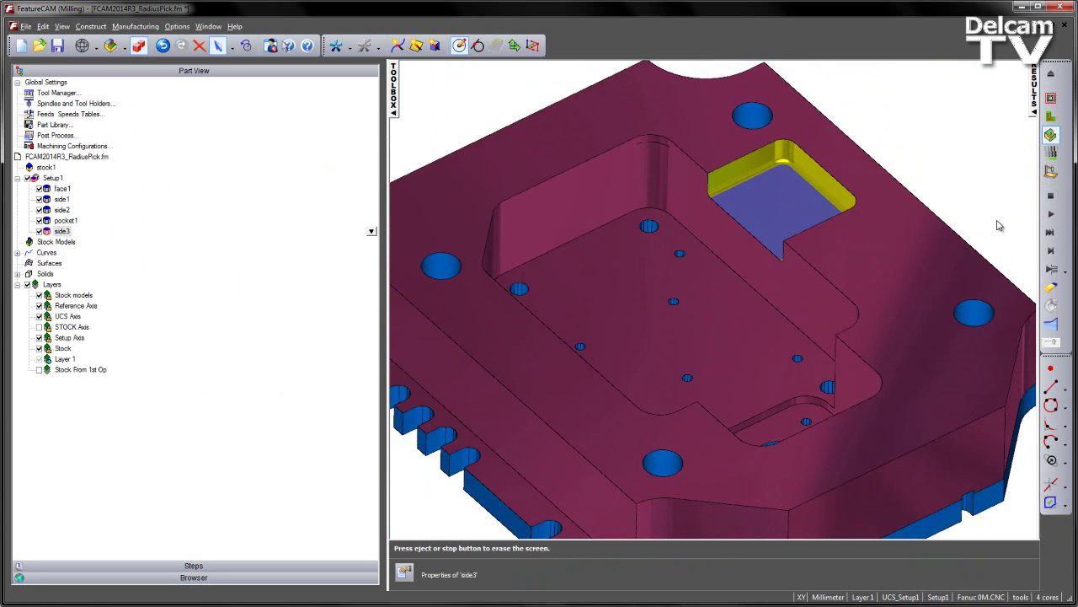
- Clear the simulation, select the rounded square pocket's wall faces, and start a new feature
click(1051, 197)
mouse_move(682, 330)
middle_down()
mouse_move(698, 325)
mouse_move(620, 211)
mouse_move(651, 216)
middle_up()
scroll(651, 217, up, 10)
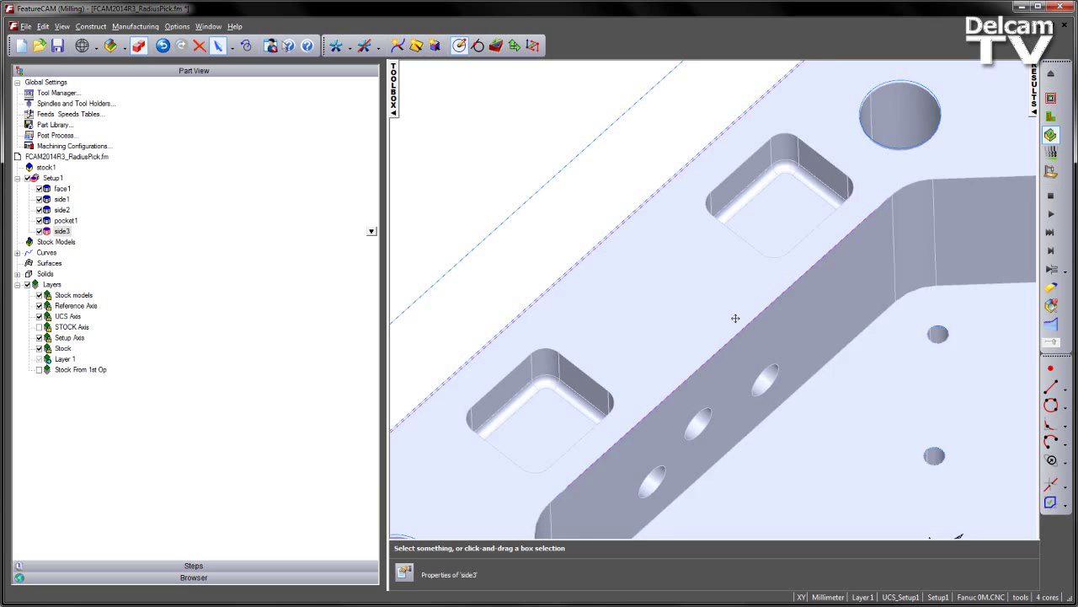
click(700, 223)
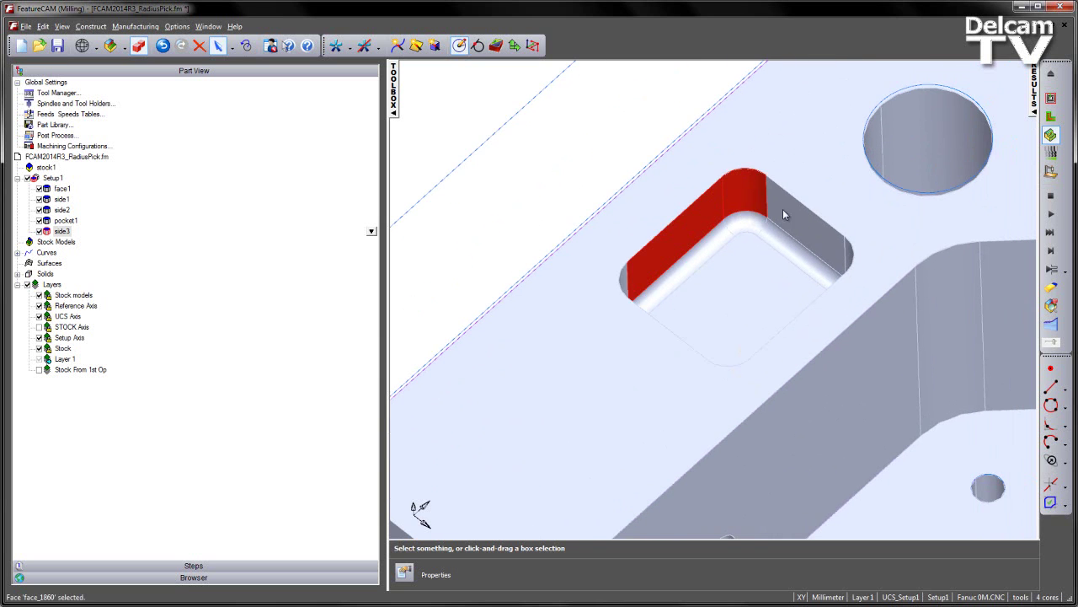
middle_drag(713, 193, 768, 253)
middle_drag(739, 218, 723, 133)
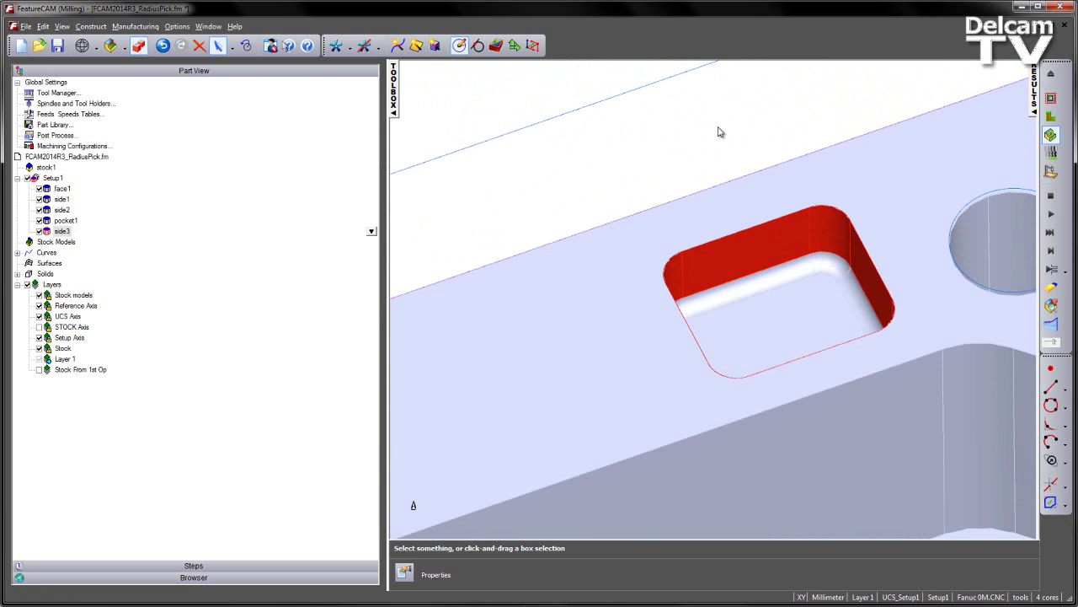
click(496, 46)
- Make the new feature a Pocket extracted from the selected side surfaces
click(232, 187)
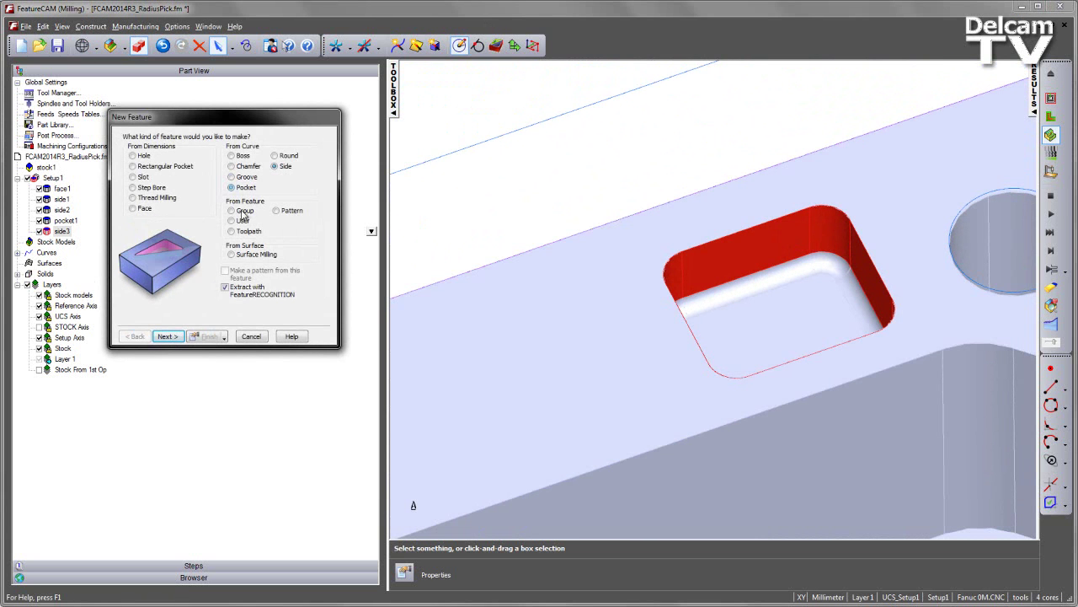
click(167, 337)
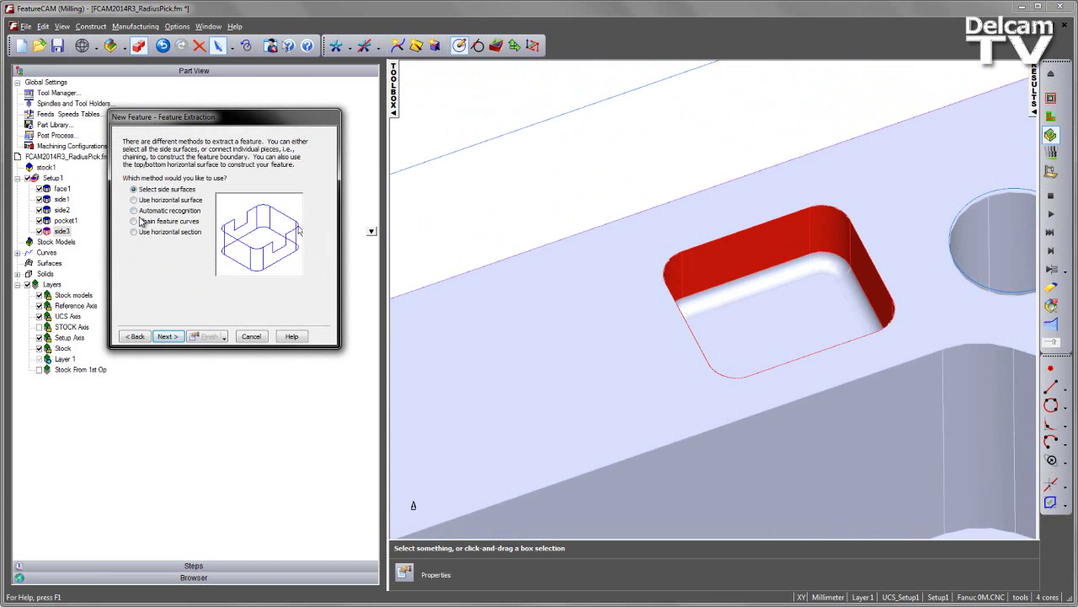
click(168, 337)
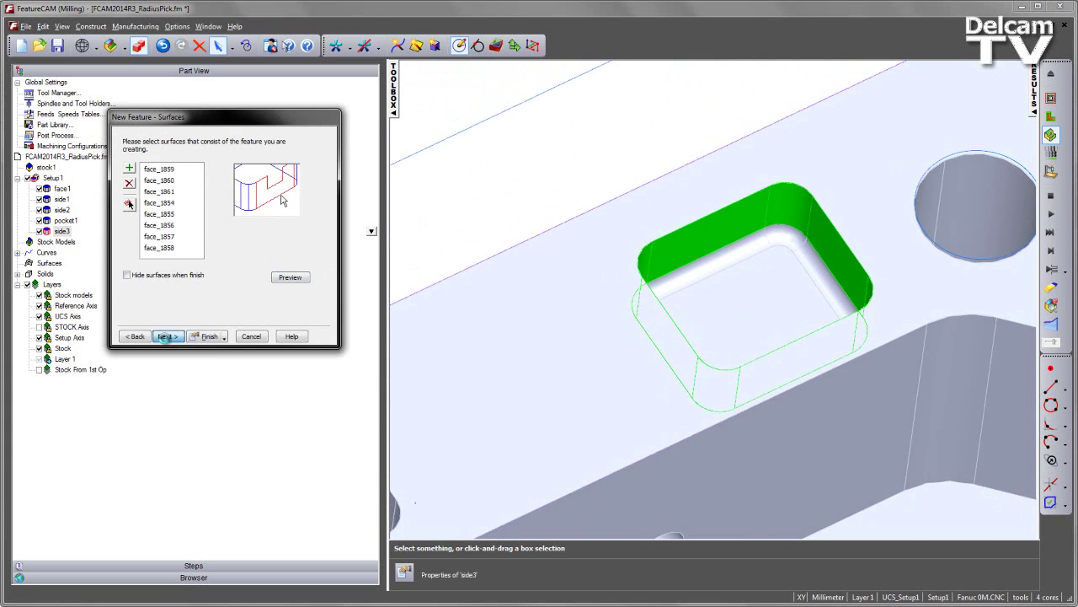
click(168, 336)
- Set the pocket bottom on its floor at Z -30.000, giving a 30.000 depth
click(144, 228)
click(736, 257)
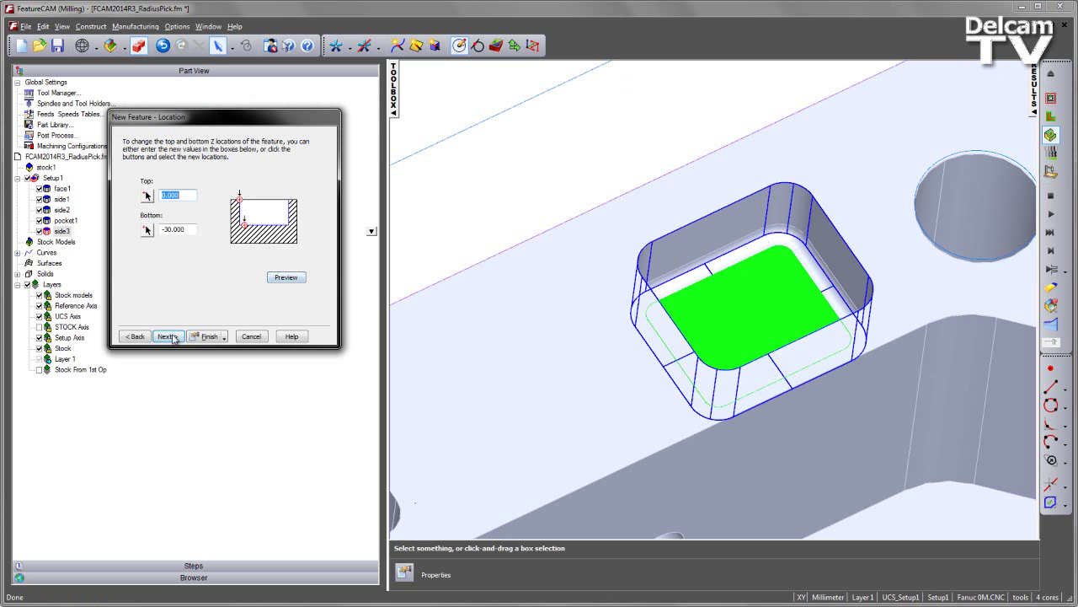
click(171, 337)
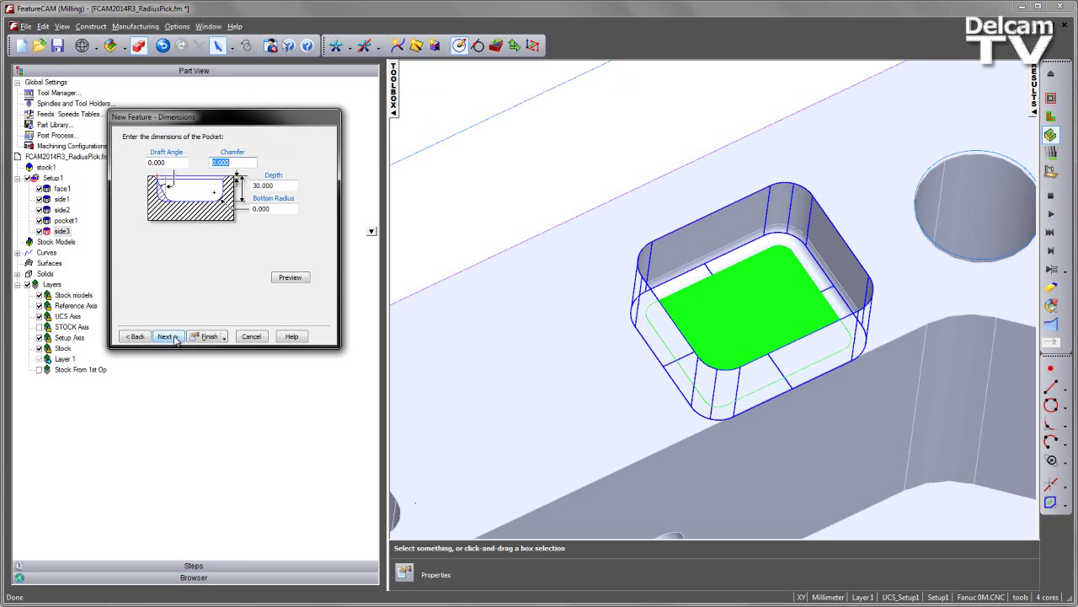
click(278, 199)
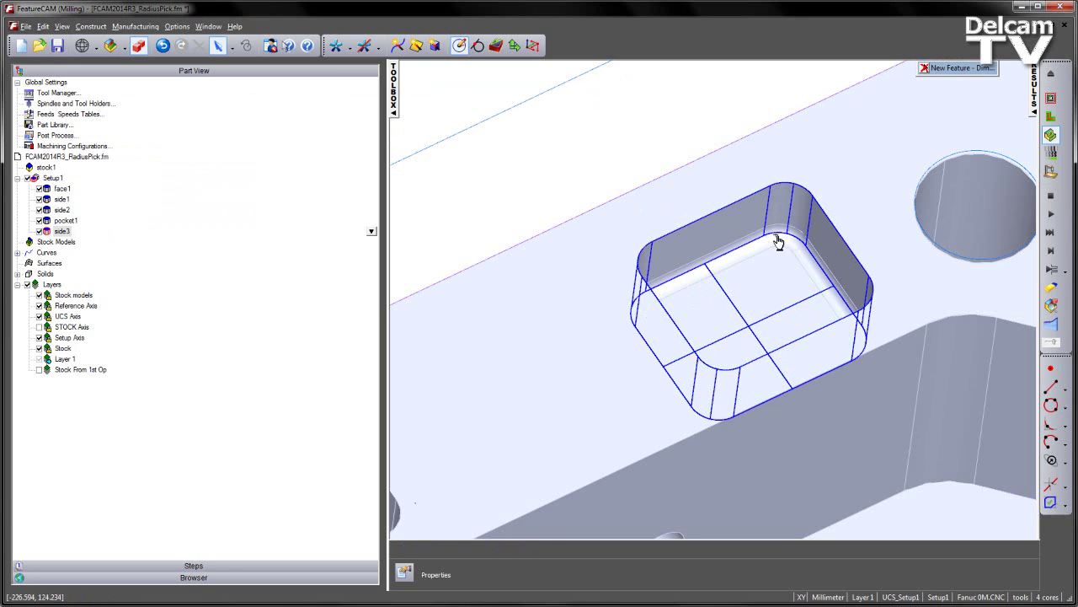
- Take the 10.000 bottom radius from the pocket's fillet face and finish pocket2
click(781, 242)
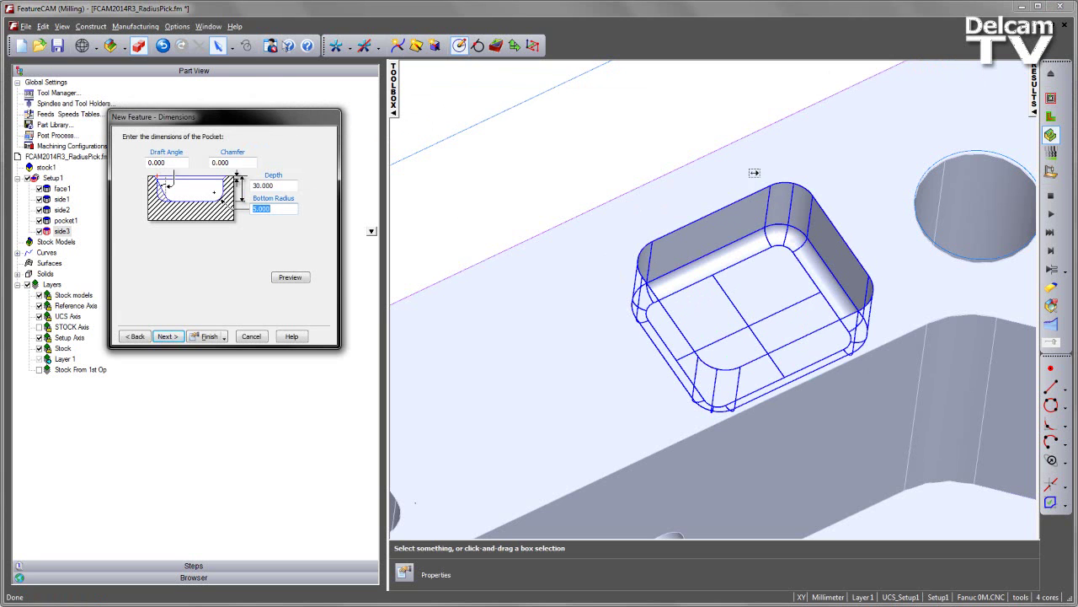
scroll(758, 176, up, 5)
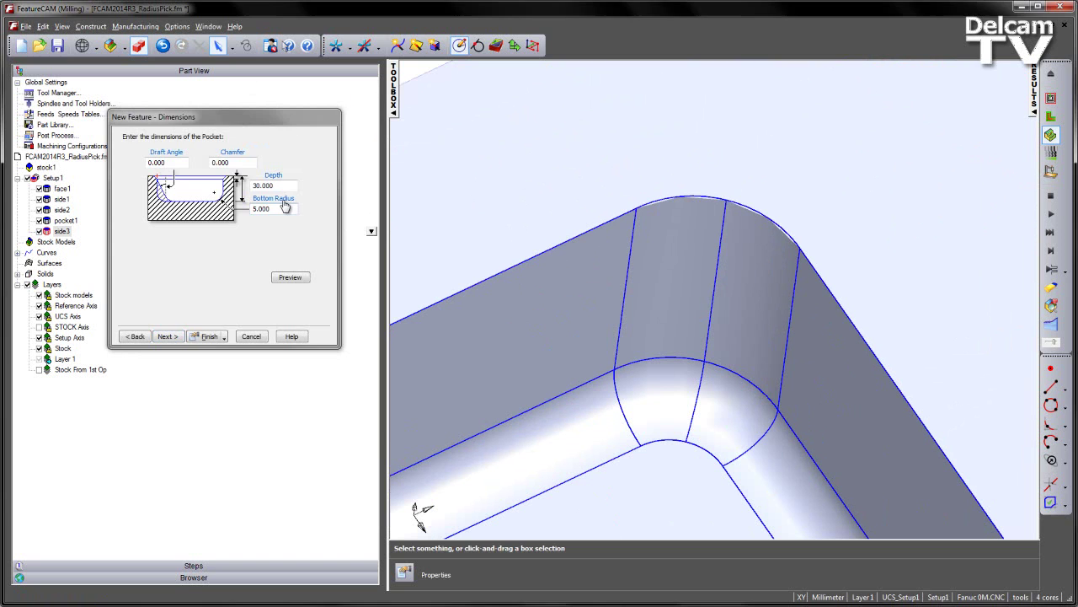
click(281, 208)
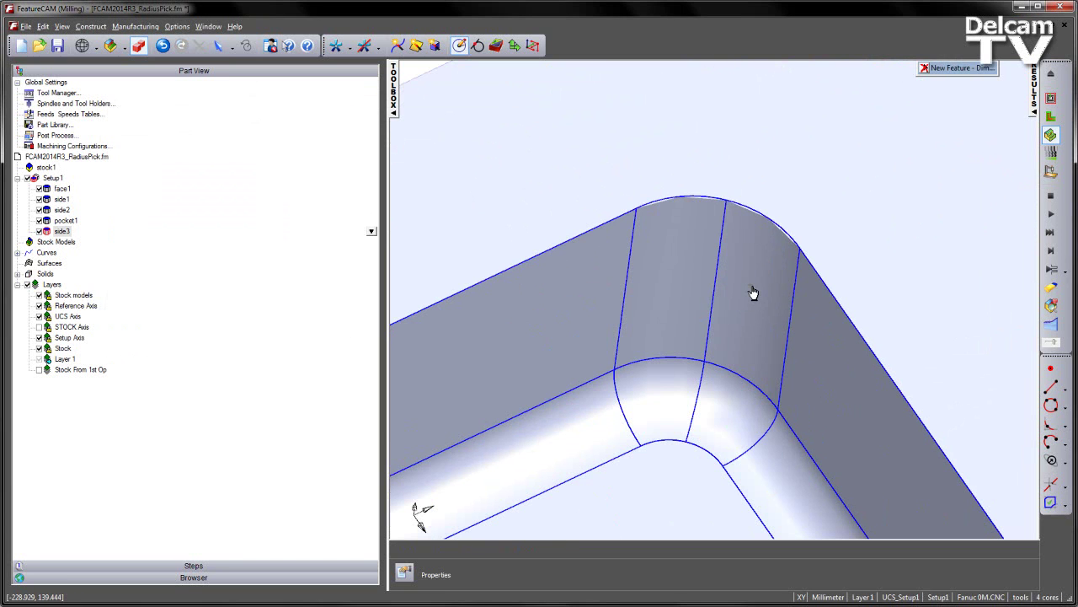
click(754, 293)
scroll(674, 300, down, 5)
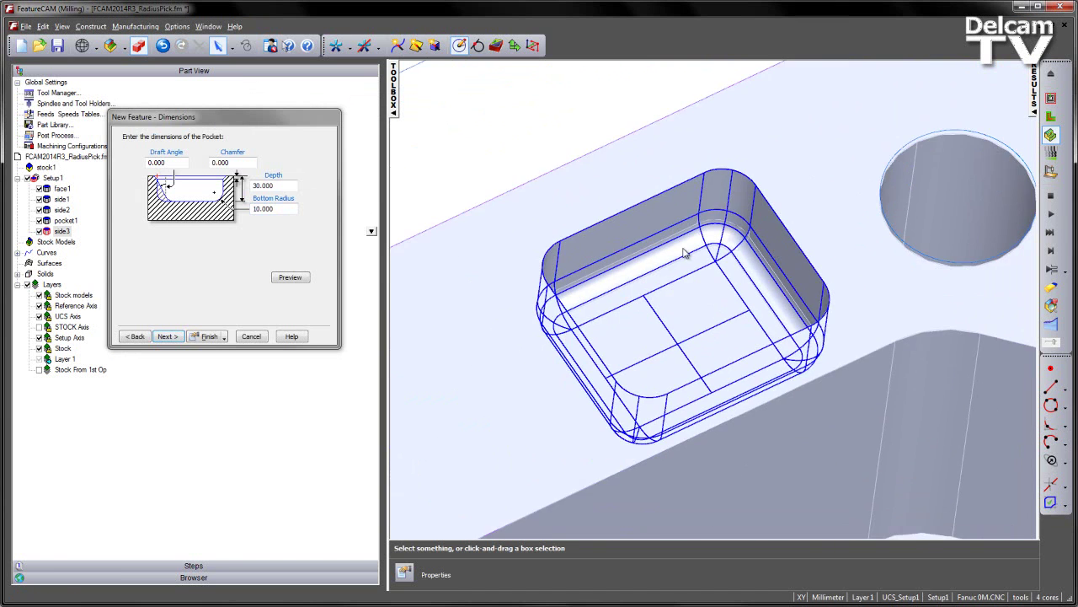
scroll(685, 252, down, 3)
scroll(661, 238, up, 3)
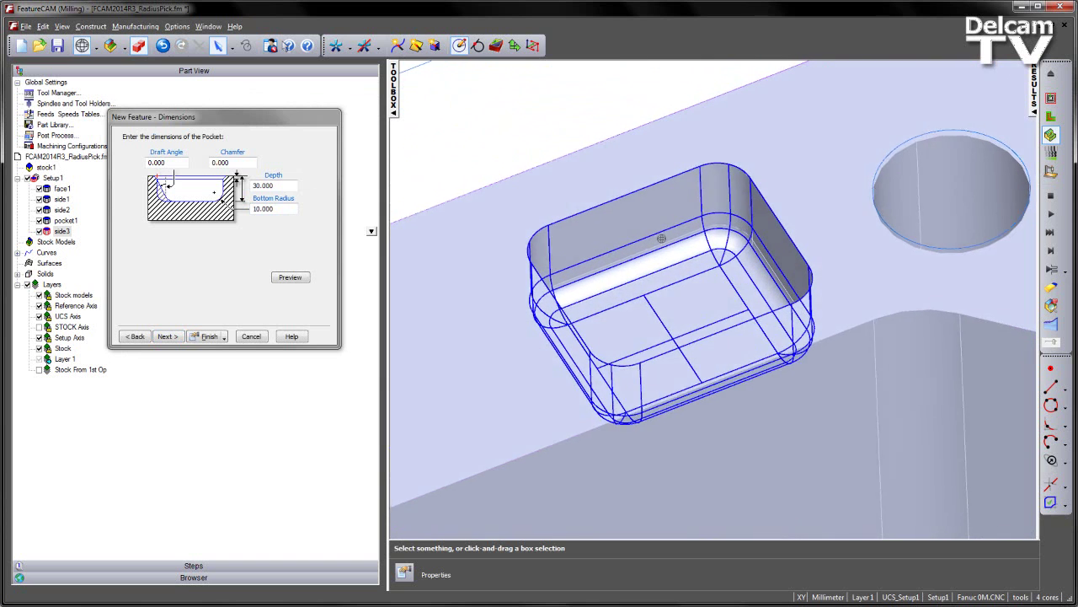
click(207, 336)
- Accept pocket2's properties and simulate machining, viewing the whole plate with pocket2 cut
click(258, 392)
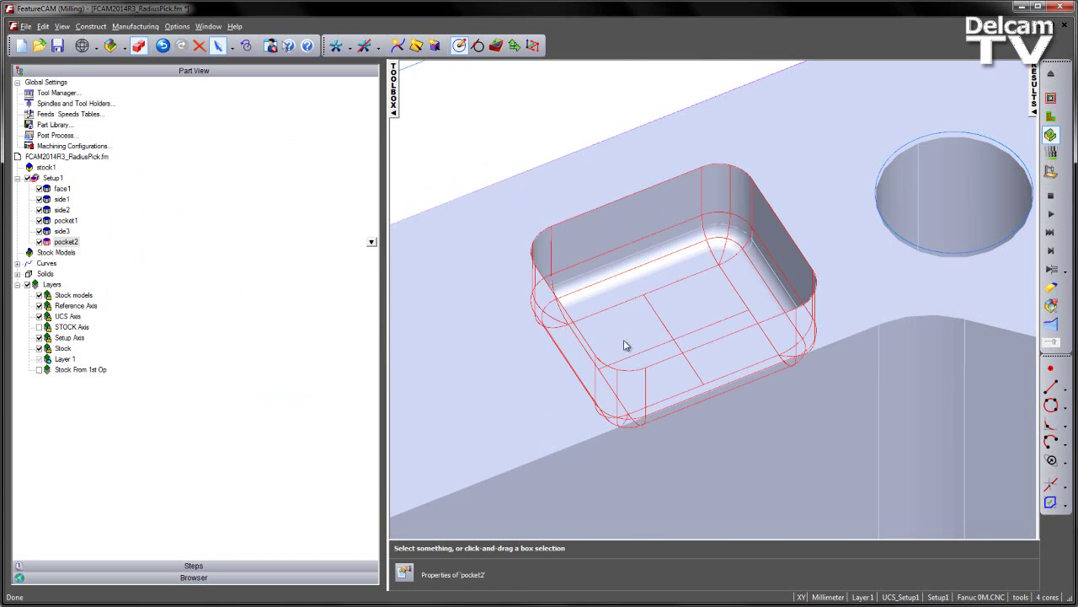
scroll(626, 344, down, 5)
click(1051, 214)
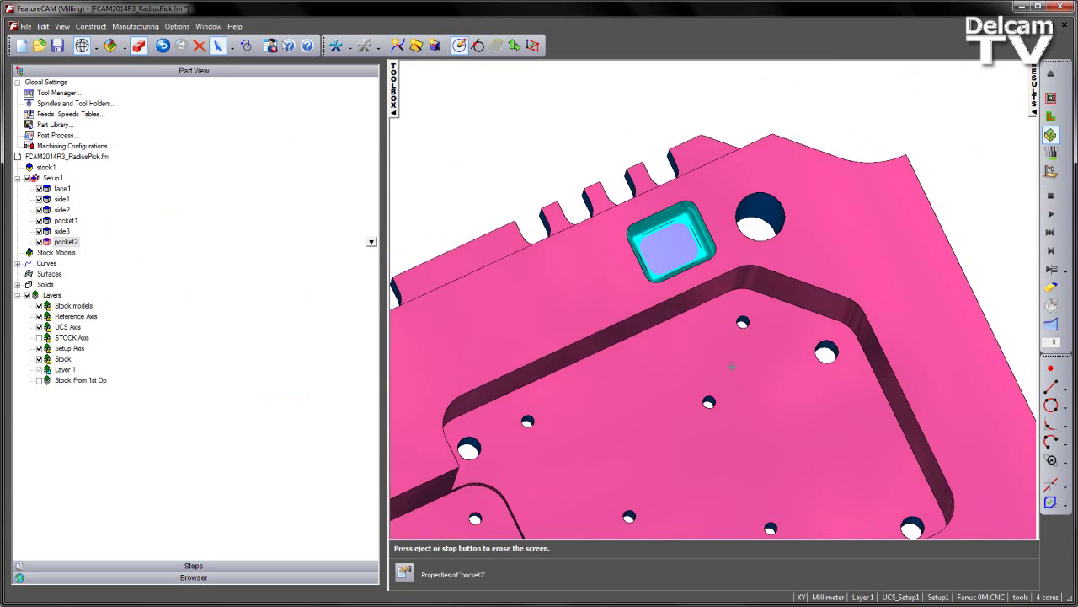
shift+middle_drag(731, 366, 623, 236)
scroll(742, 316, down, 3)
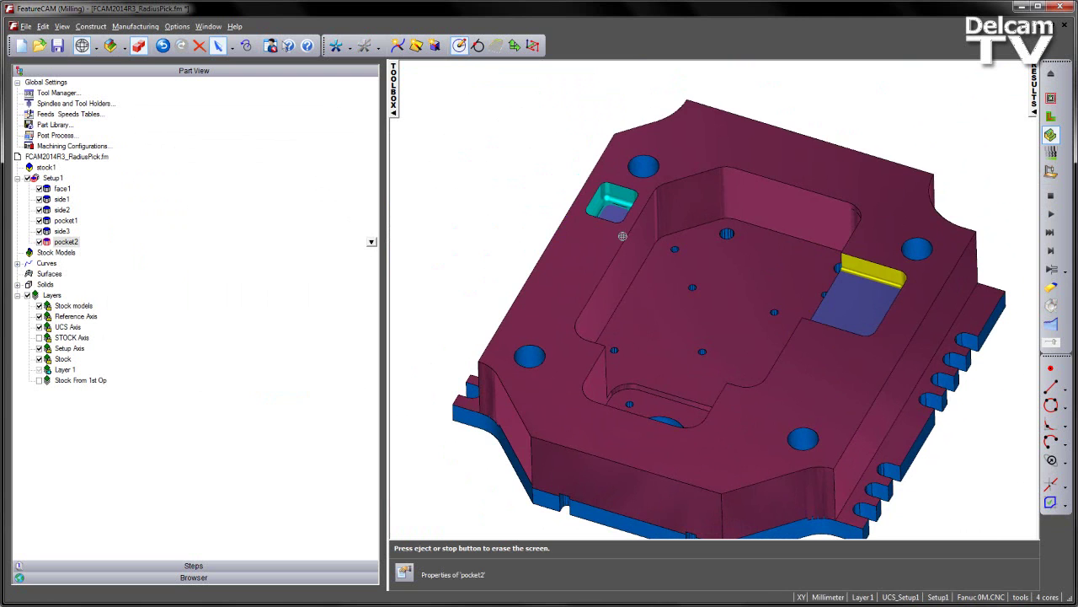
click(1051, 194)
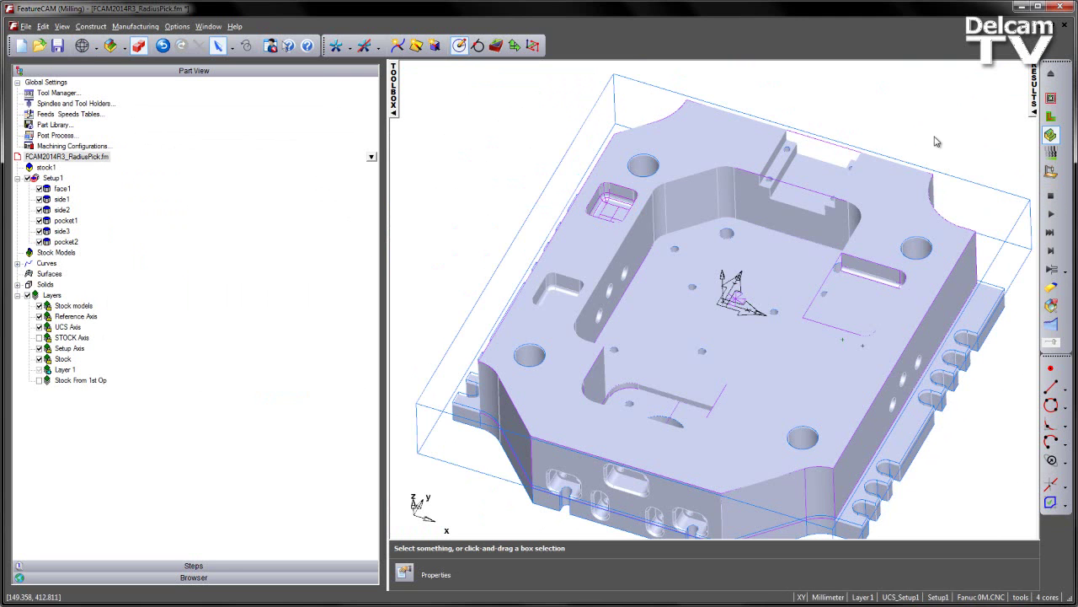